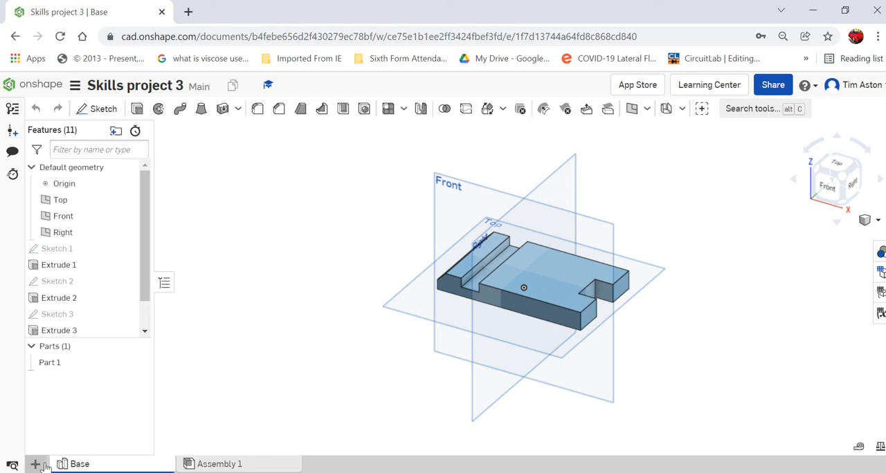
- Create a new Part Studio in the document and rename it Base
click(35, 464)
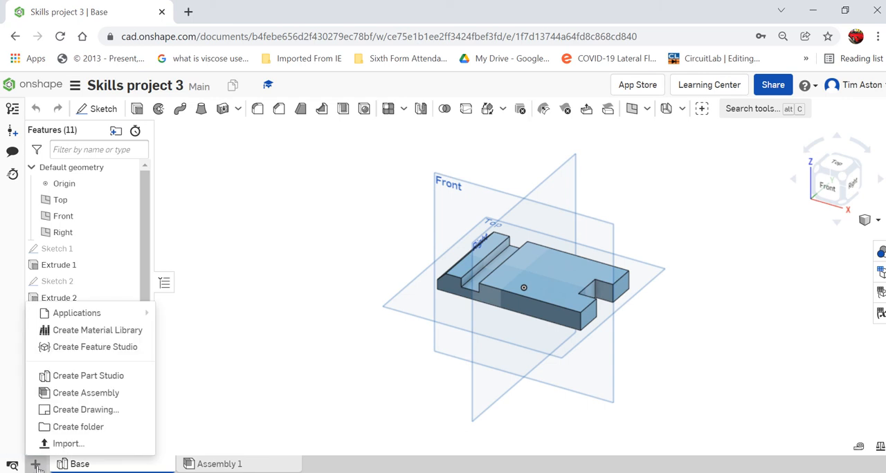
click(71, 379)
click(246, 463)
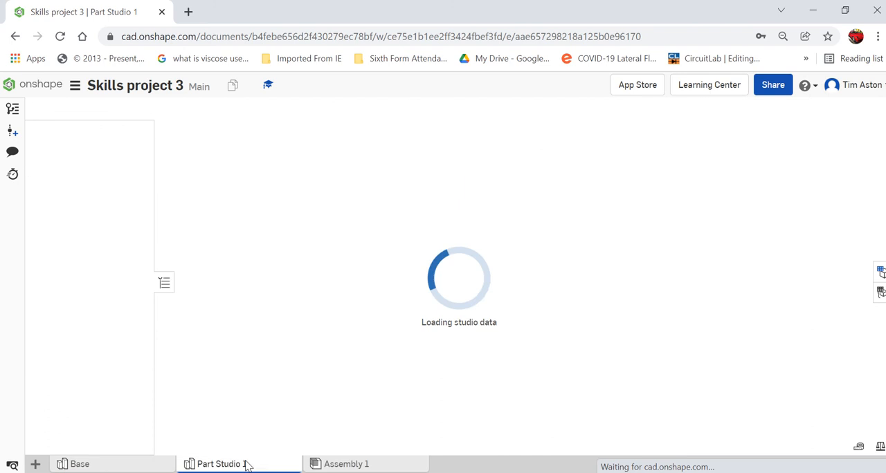
right_click(243, 464)
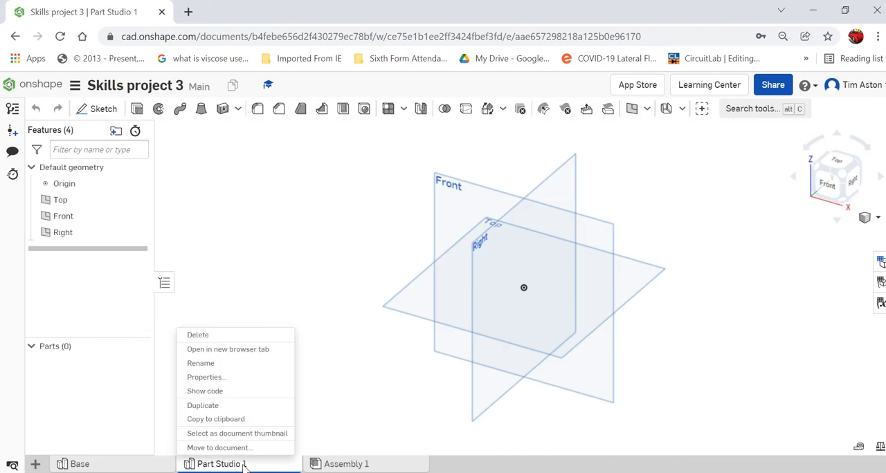
click(217, 365)
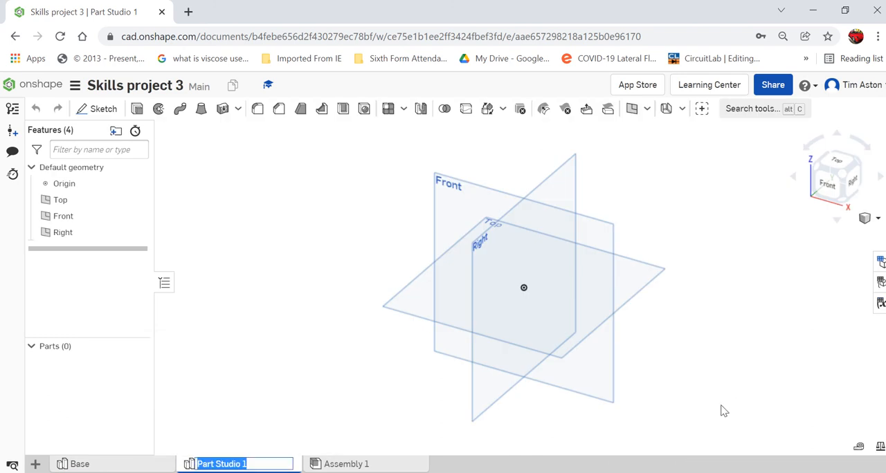
text(Base)
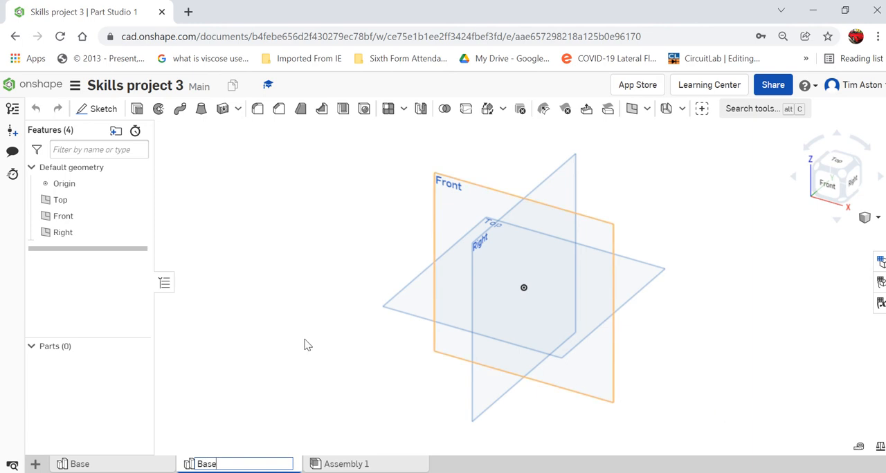
key(Return)
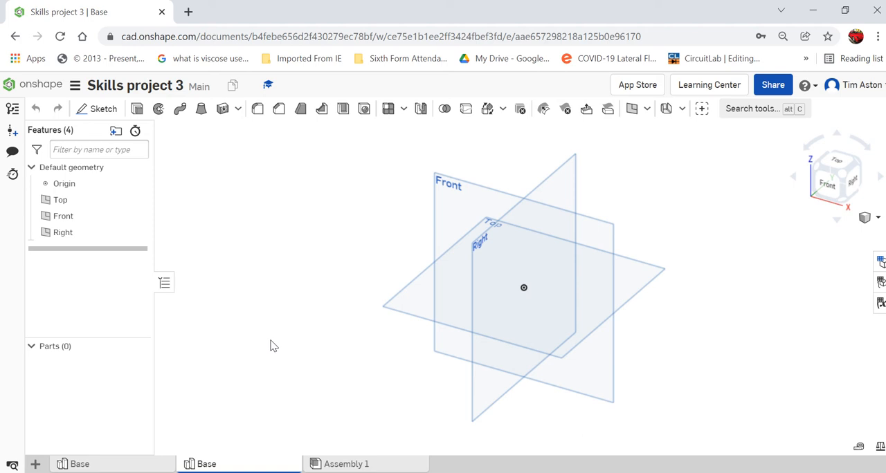
- Sketch a 70 mm by 70 mm square around the origin on the Right plane and finish the sketch
click(99, 111)
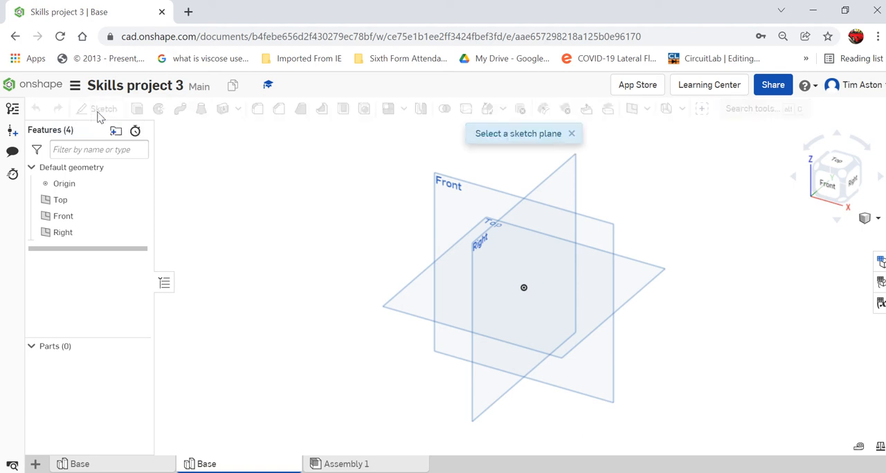
click(566, 189)
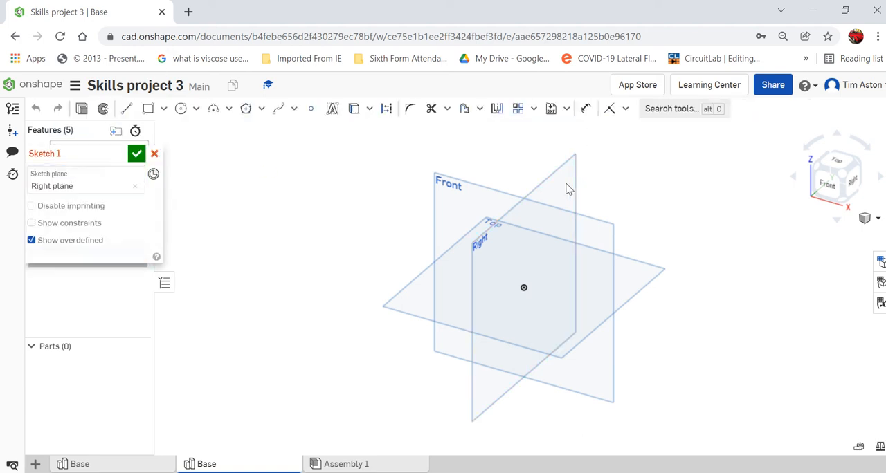
click(853, 181)
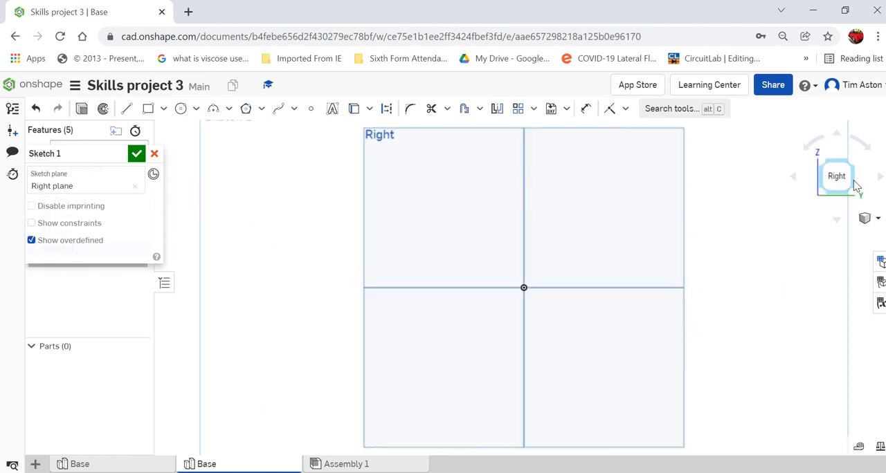
click(148, 109)
drag(438, 213, 590, 382)
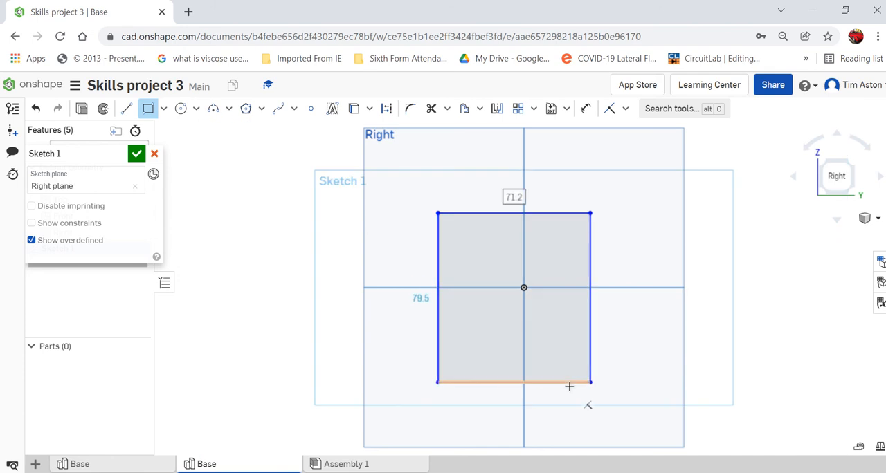
text(70)
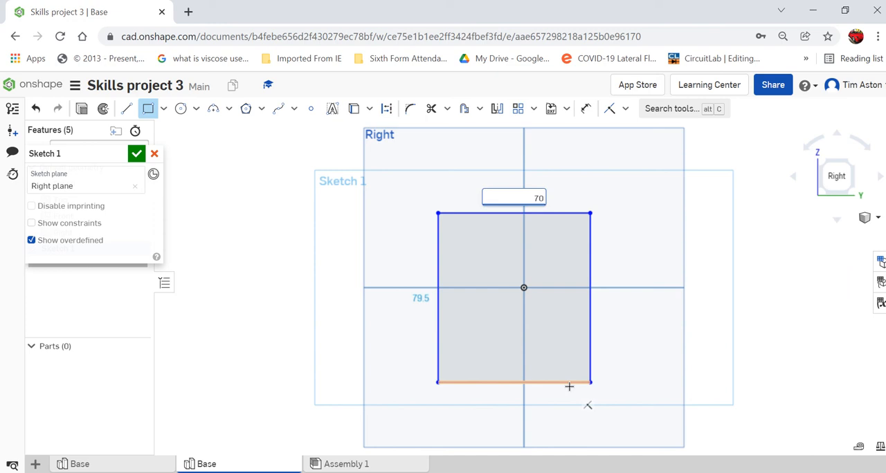
key(Return)
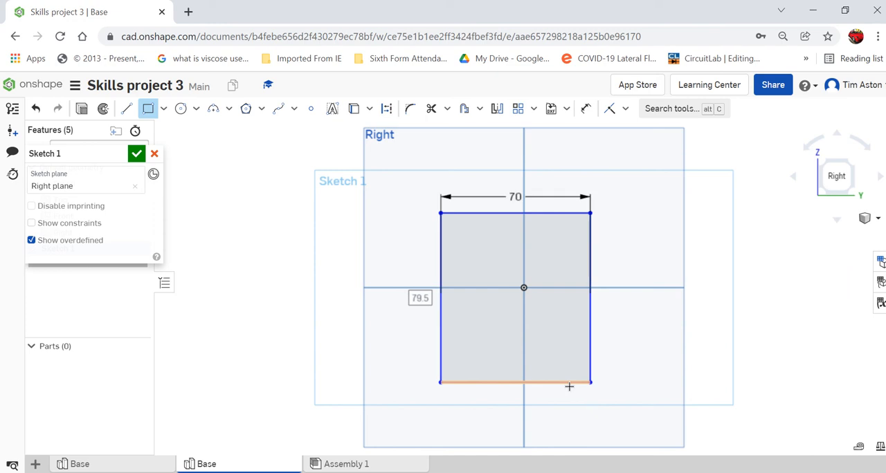
text(70)
key(Return)
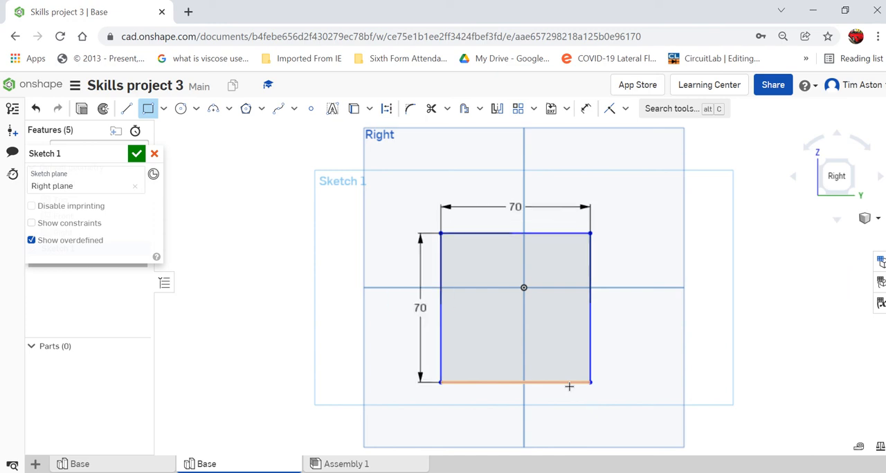
click(137, 153)
- Extrude the square sketch region as a new solid with a blind depth of 15 mm
click(869, 218)
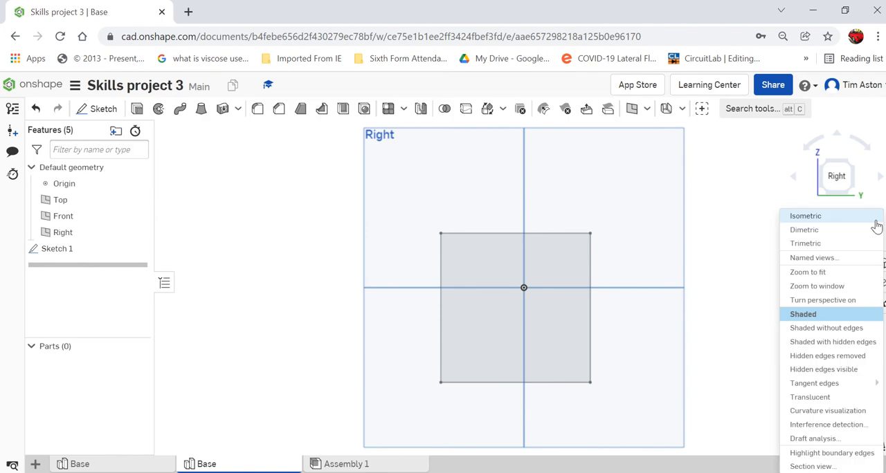
click(805, 217)
scroll(554, 328, up, 5)
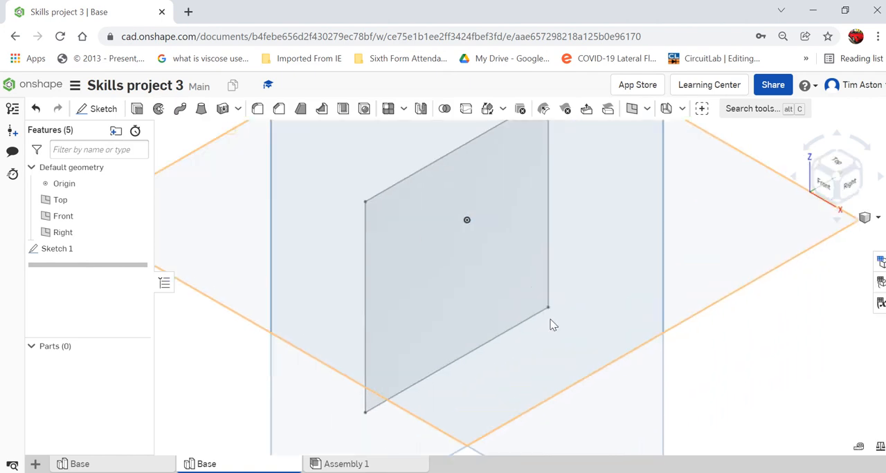
scroll(307, 312, down, 3)
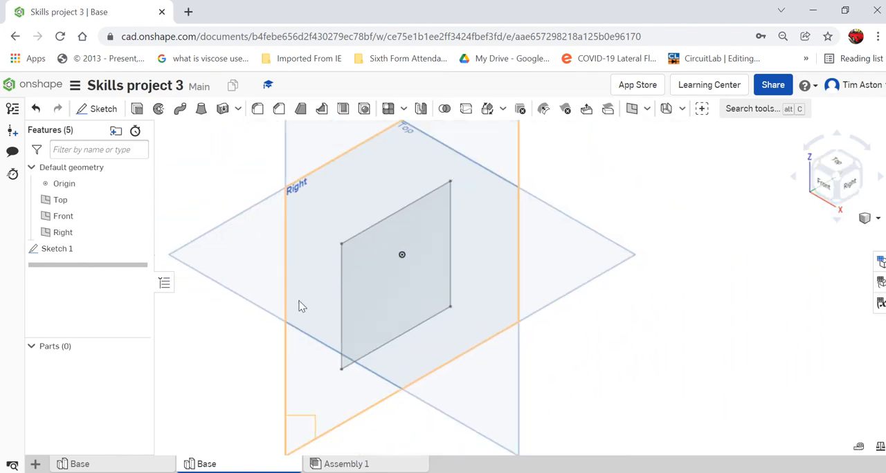
click(137, 111)
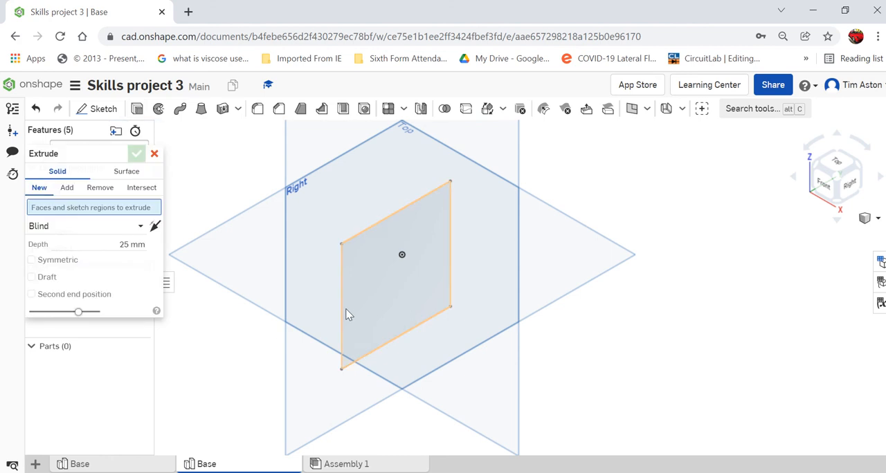
click(360, 283)
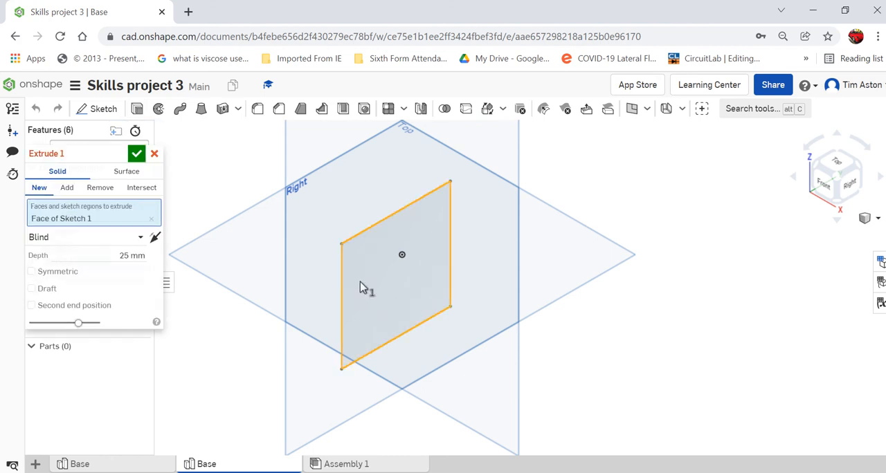
click(127, 256)
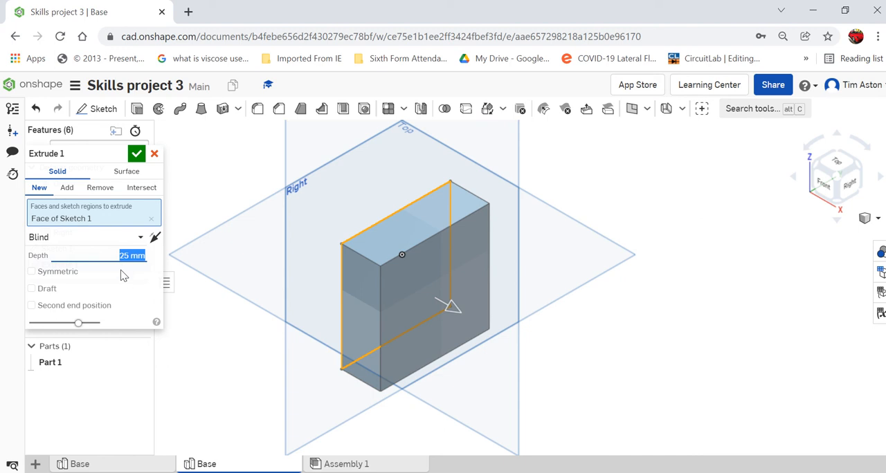
text(15)
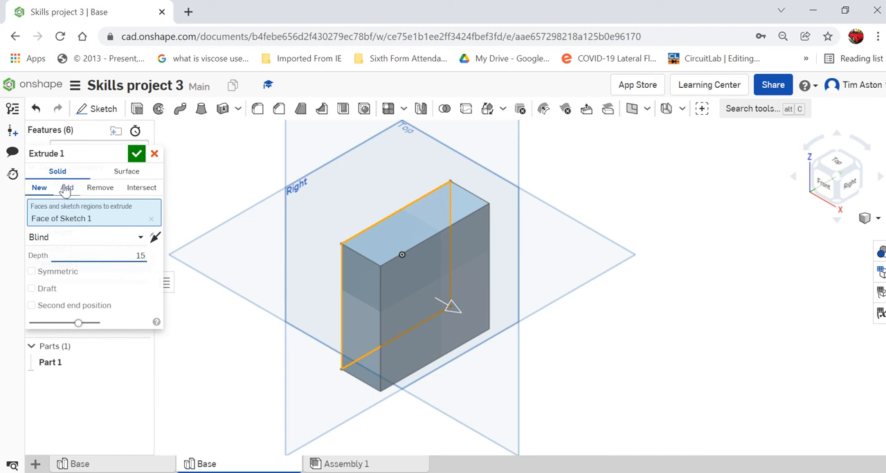
click(136, 153)
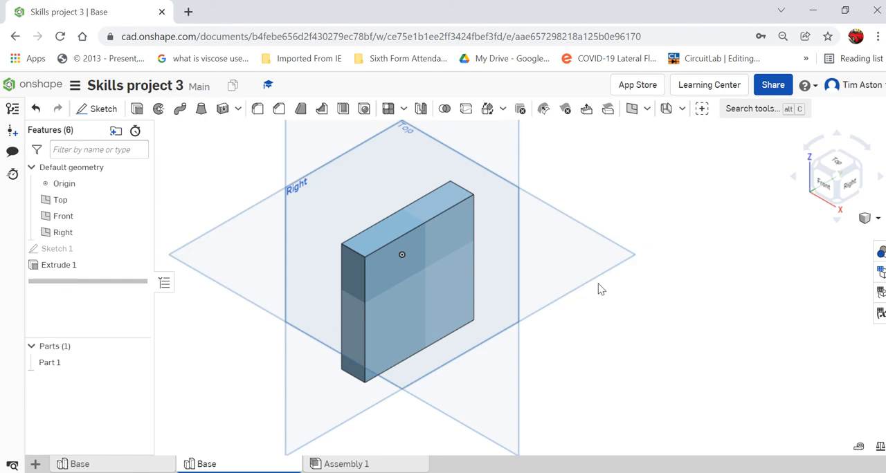
- Start a sketch on the block's large right-hand face and draw a rectangle 23 mm wide and 15 mm high from its lower-left corner
click(97, 109)
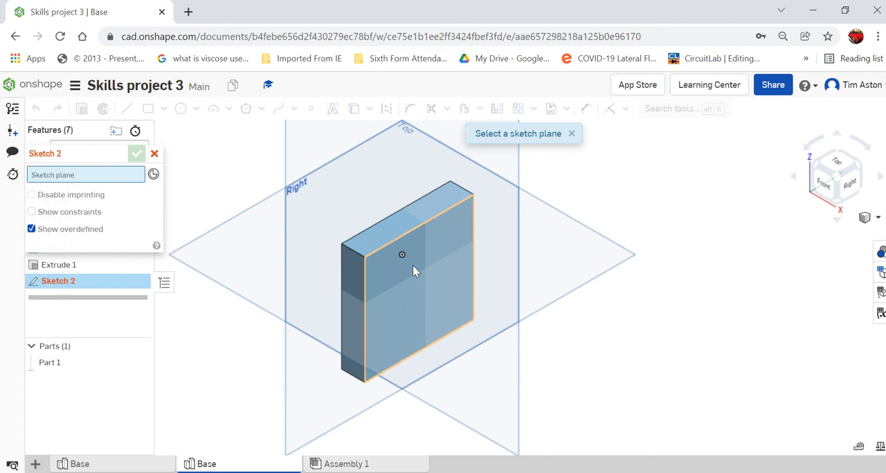
click(413, 266)
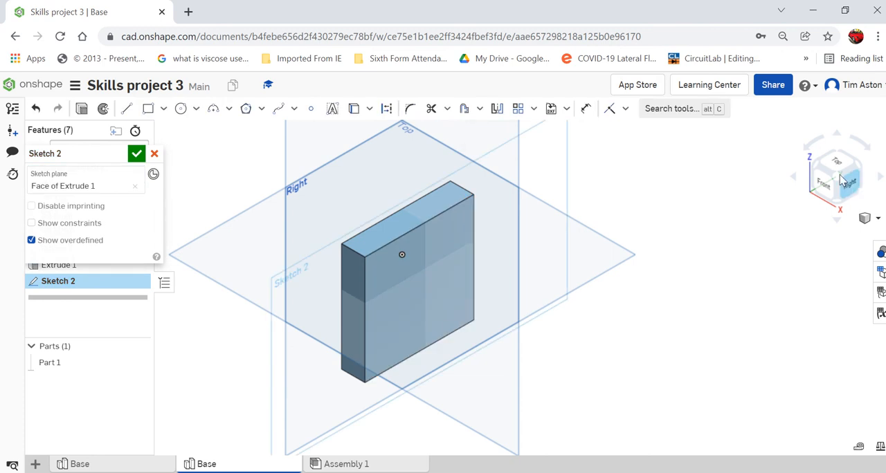
scroll(643, 429, up, 3)
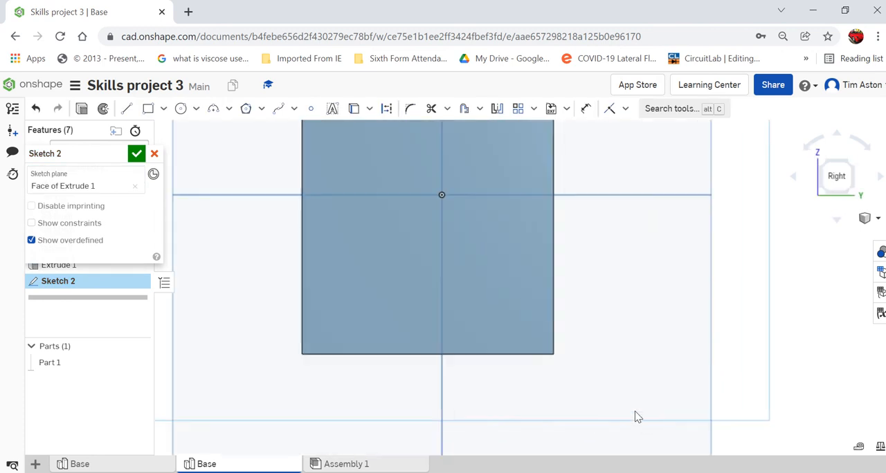
click(148, 112)
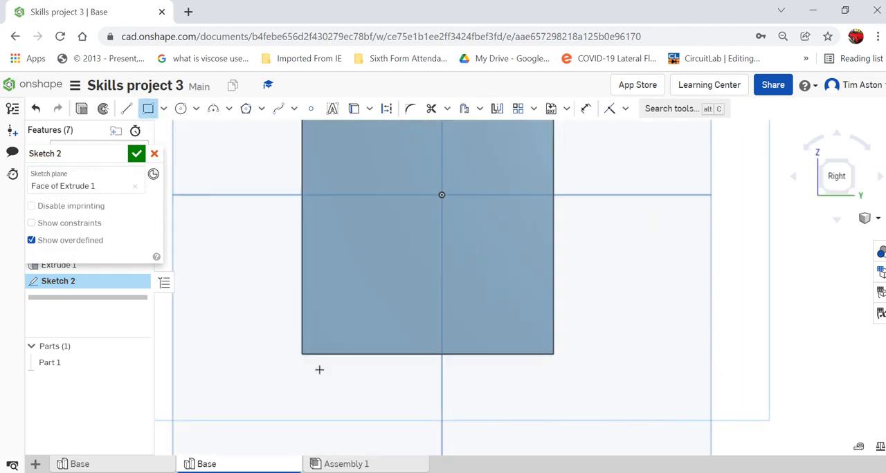
click(302, 355)
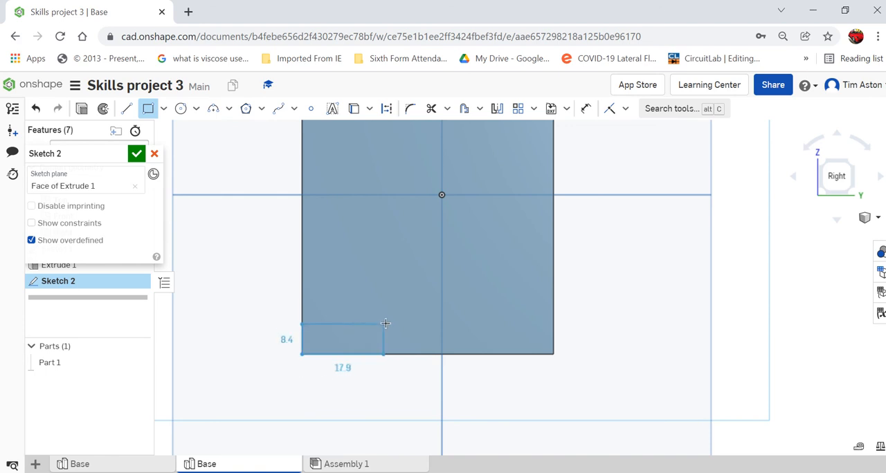
click(388, 288)
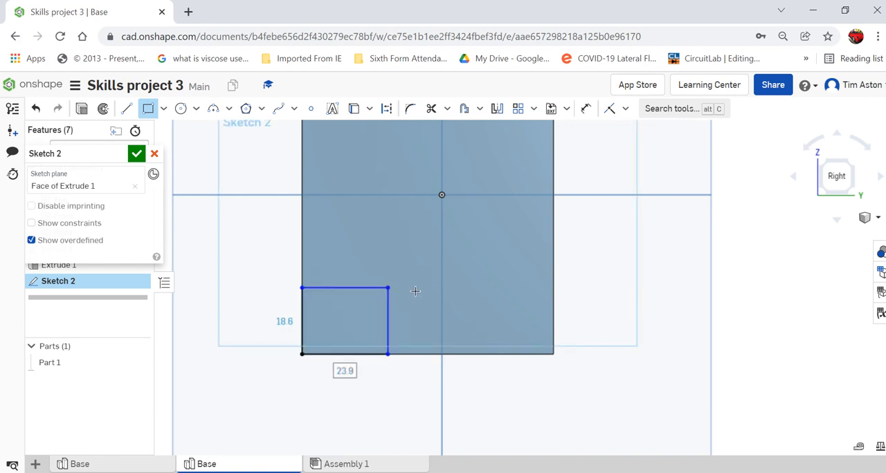
text(23)
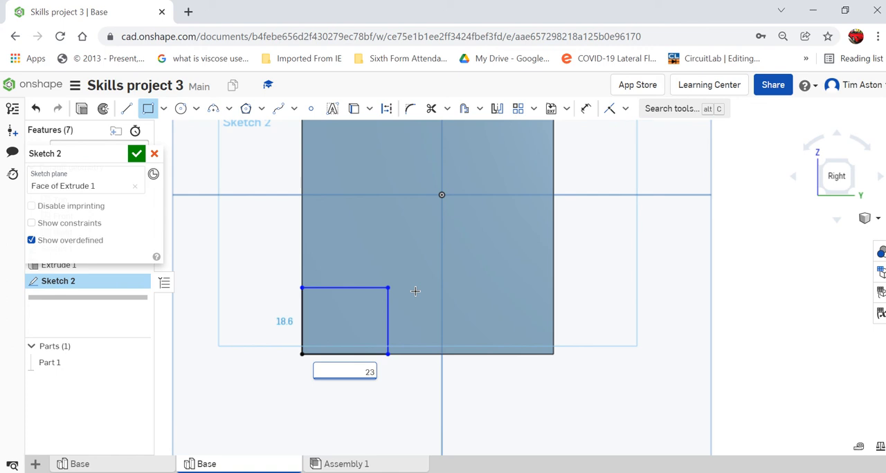
key(Tab)
text(15)
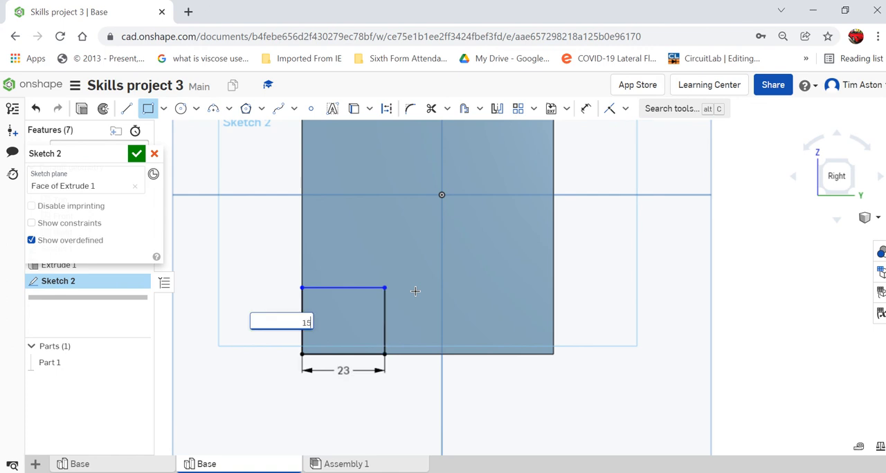
key(Return)
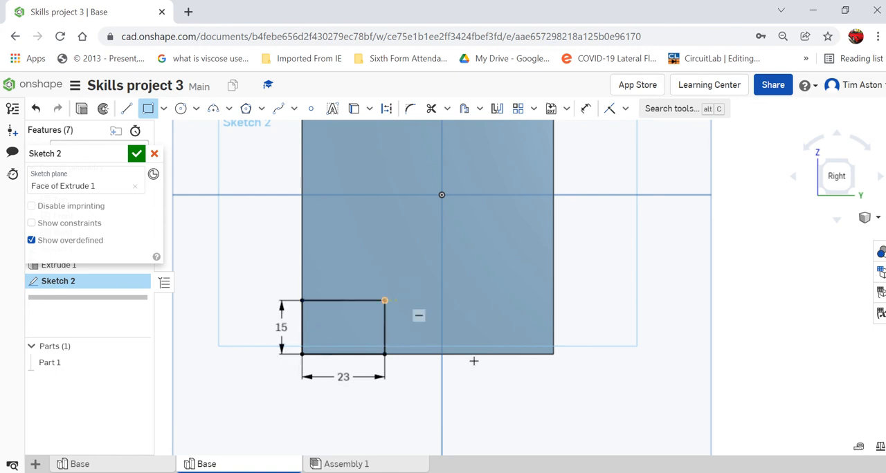
- Draw a second rectangle 23 mm wide from the face's lower-right corner, level with the first one's top edge, and finish the sketch
click(553, 355)
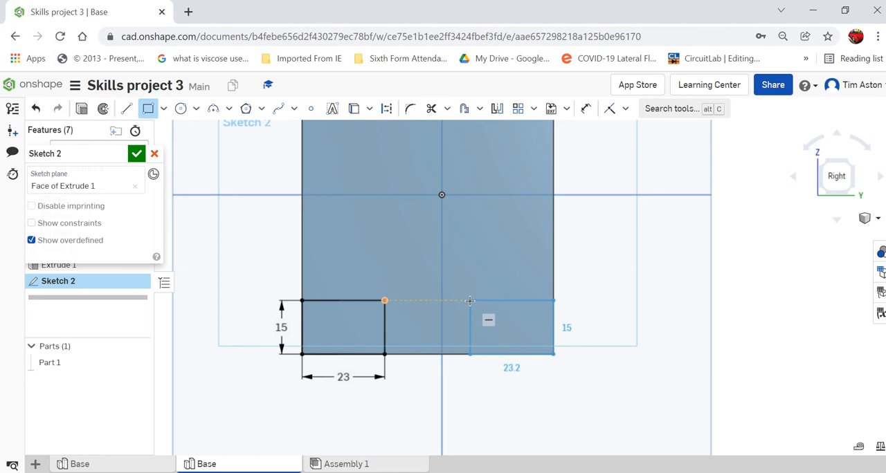
click(469, 300)
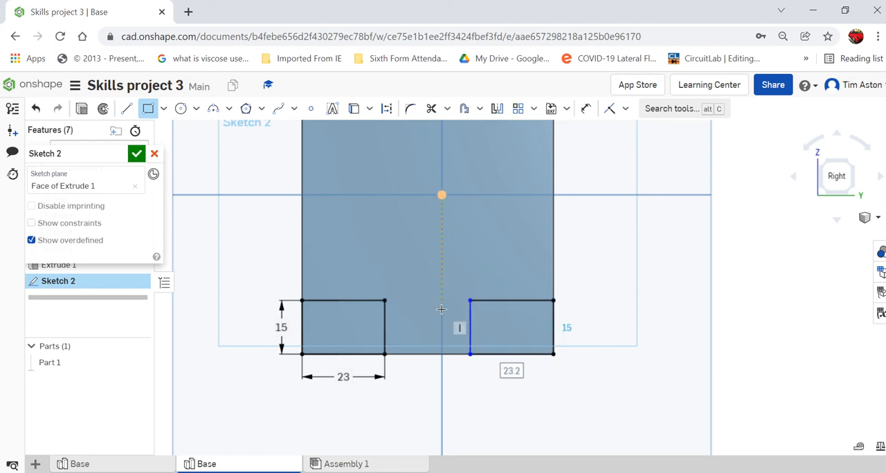
text(23)
key(Return)
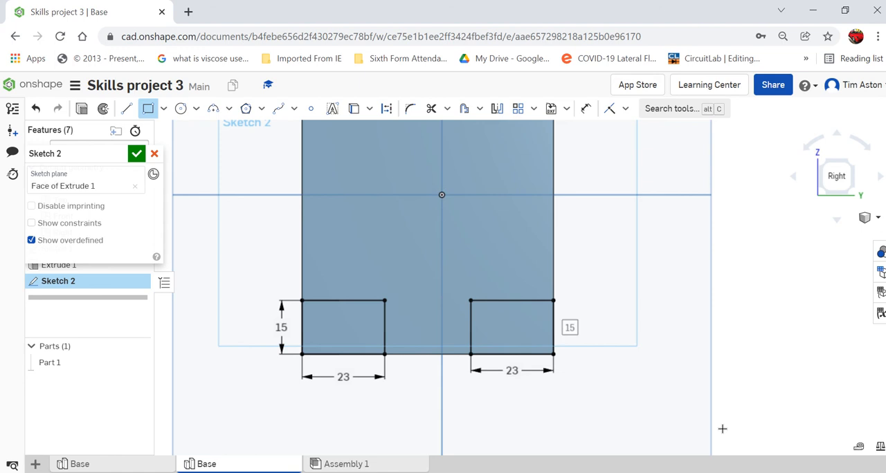
click(135, 155)
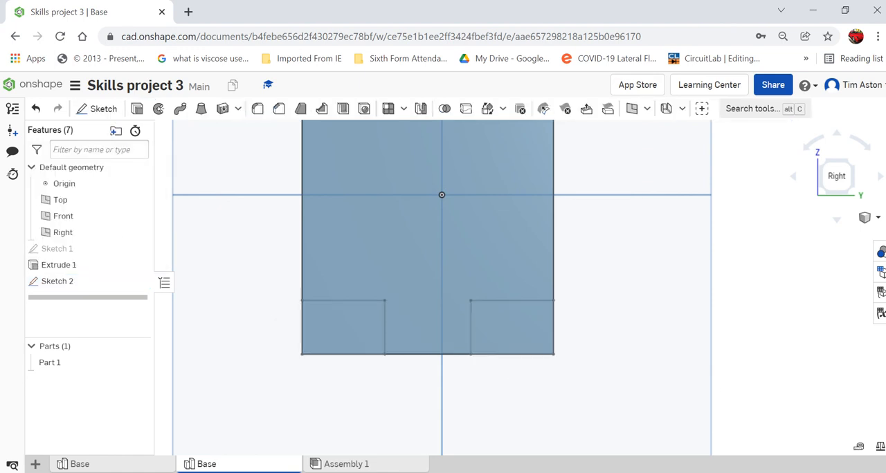
click(878, 217)
click(846, 212)
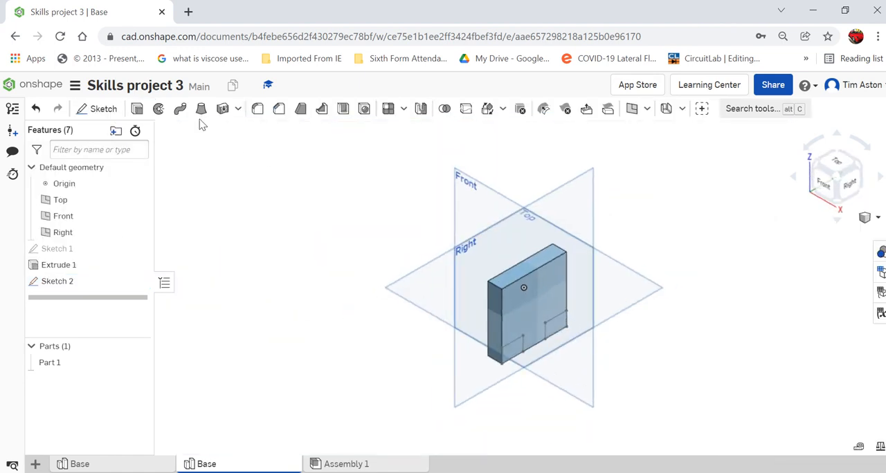
- Extrude both lower corner rectangles as a Remove, blind 15 mm deep into the block
click(138, 119)
click(512, 357)
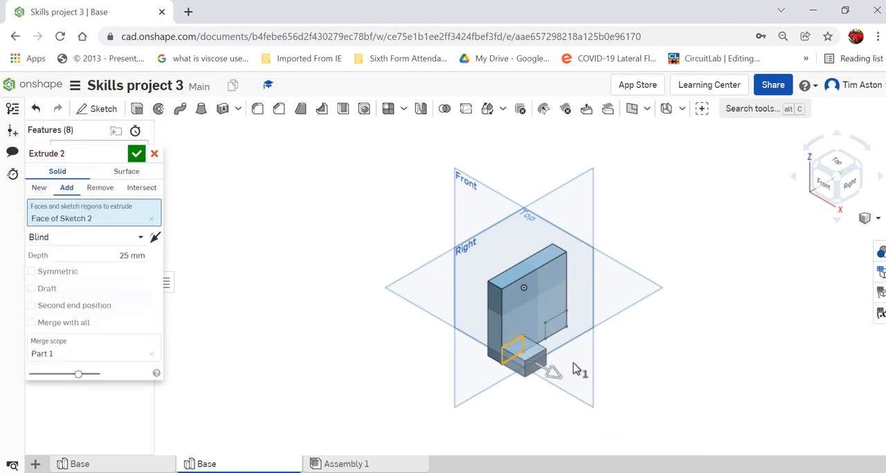
click(557, 325)
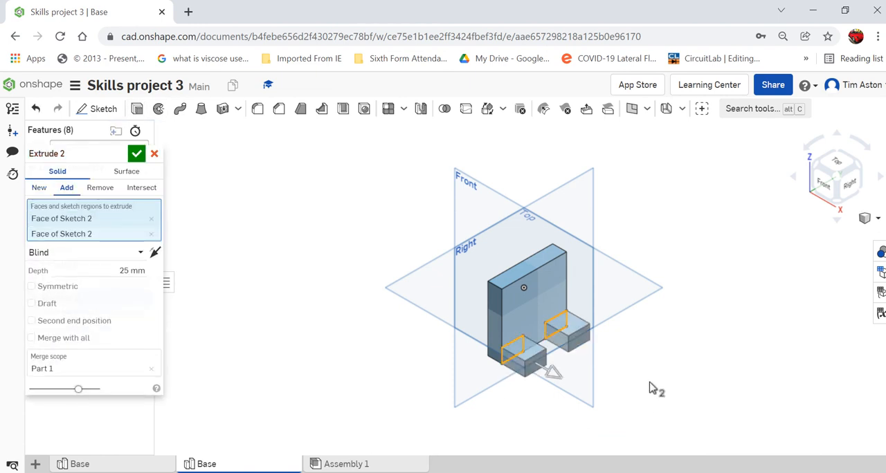
drag(554, 373, 478, 351)
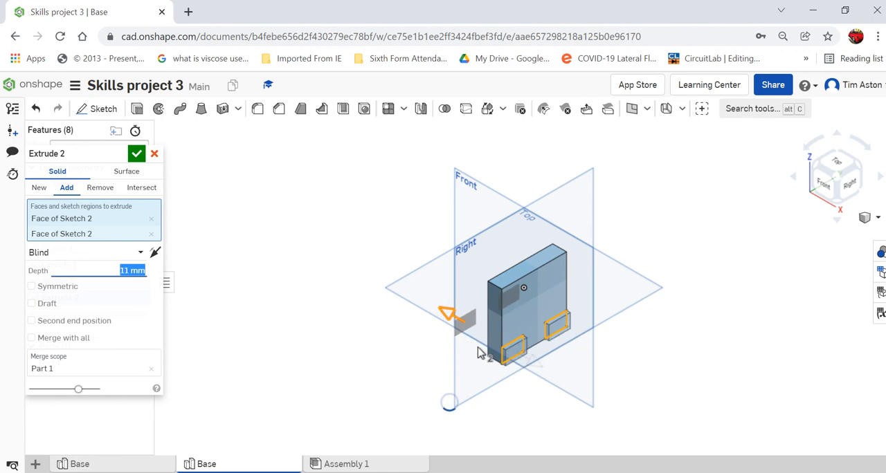
click(101, 189)
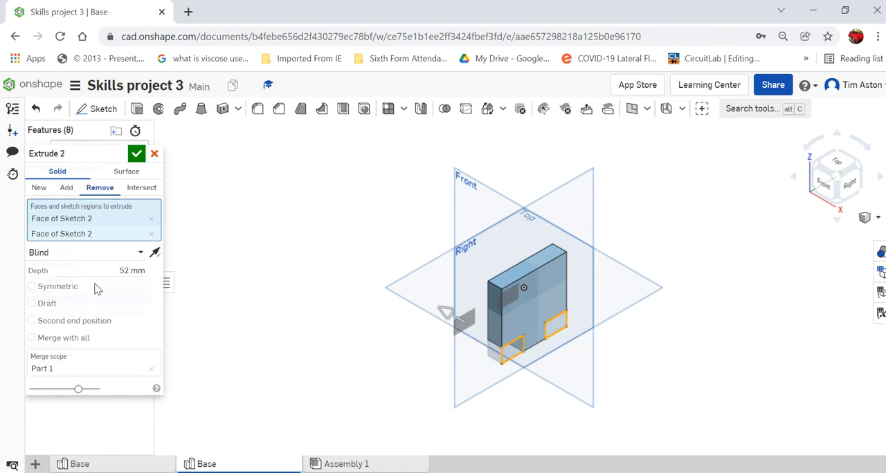
text(15)
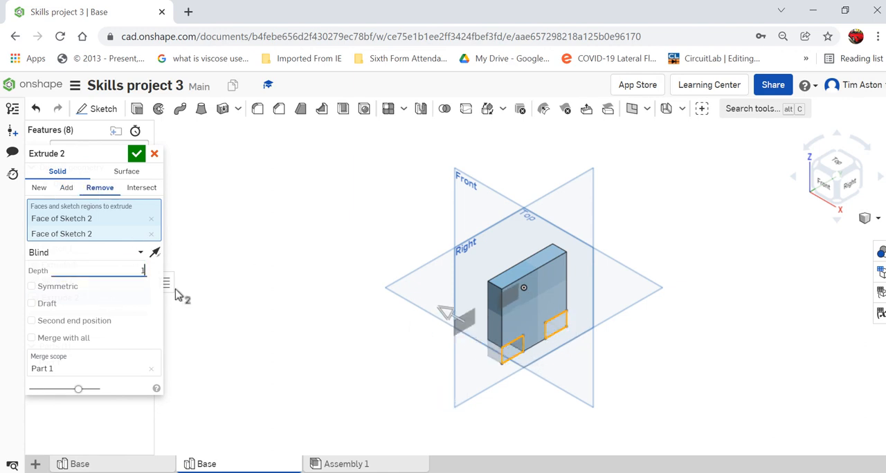
key(Return)
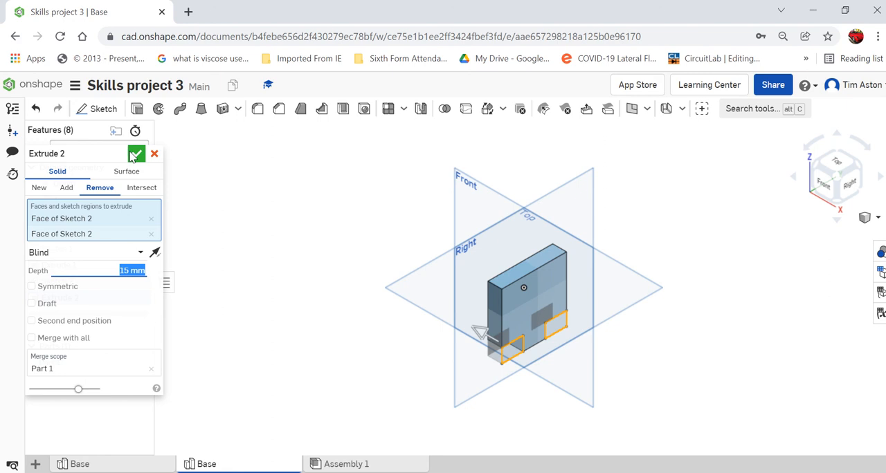
click(136, 155)
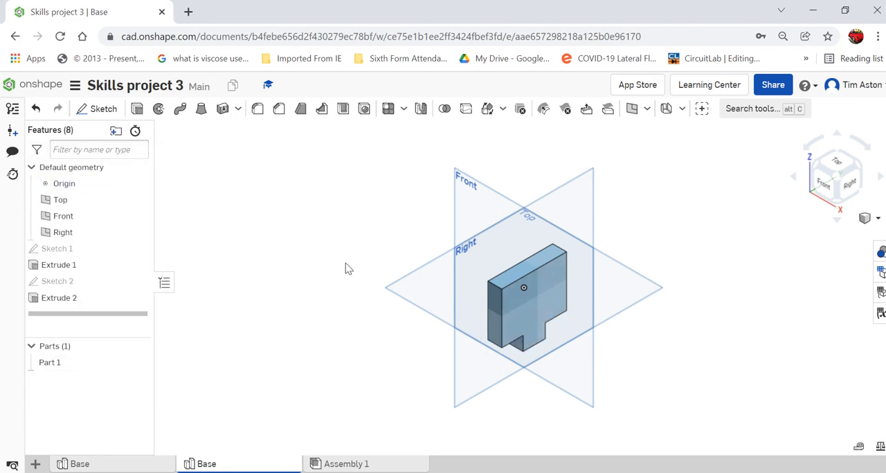
- Start a sketch on the block's large right-hand face and draw a 4 mm diameter circle vertically below the top edge's midpoint
scroll(696, 351, up, 4)
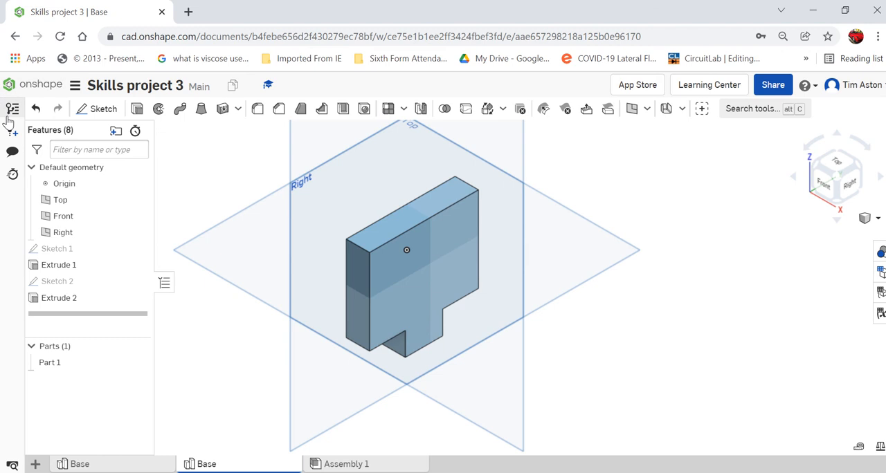
click(110, 112)
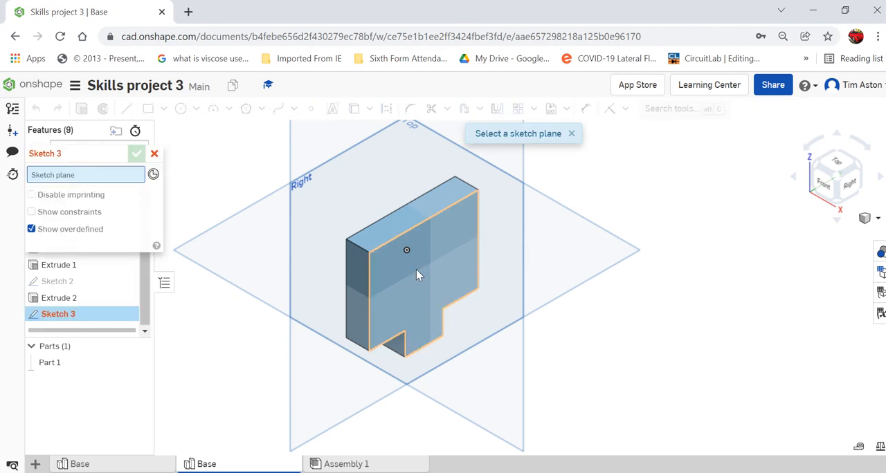
click(416, 270)
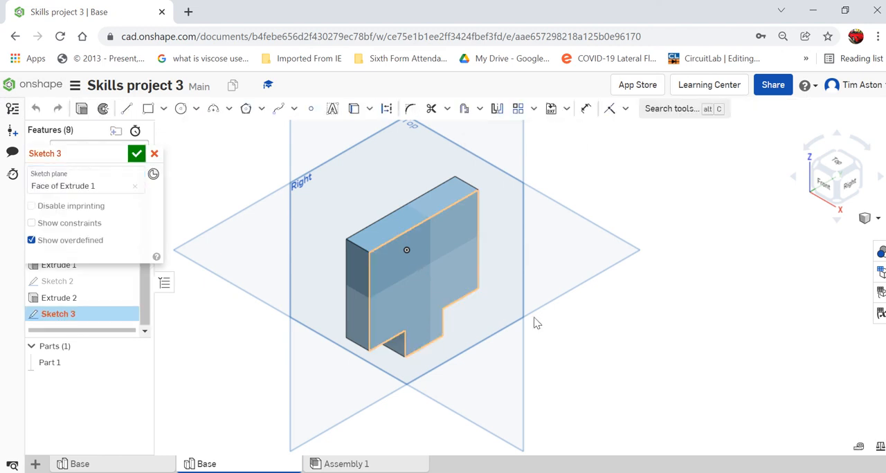
click(851, 184)
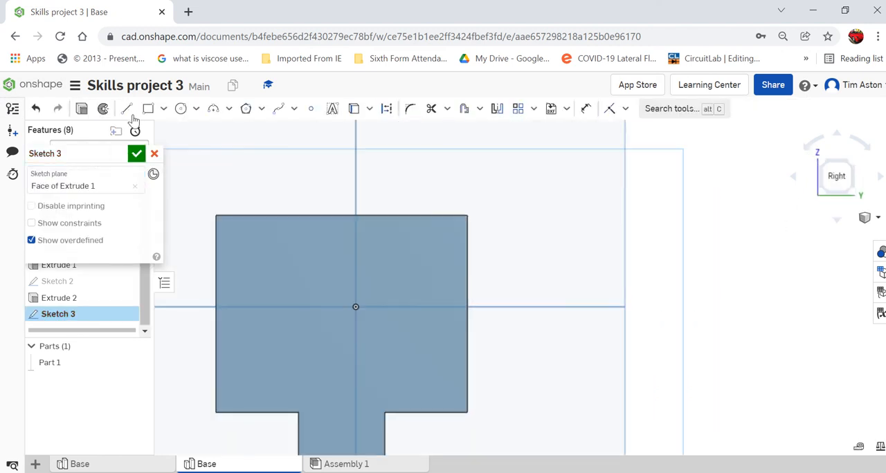
click(181, 109)
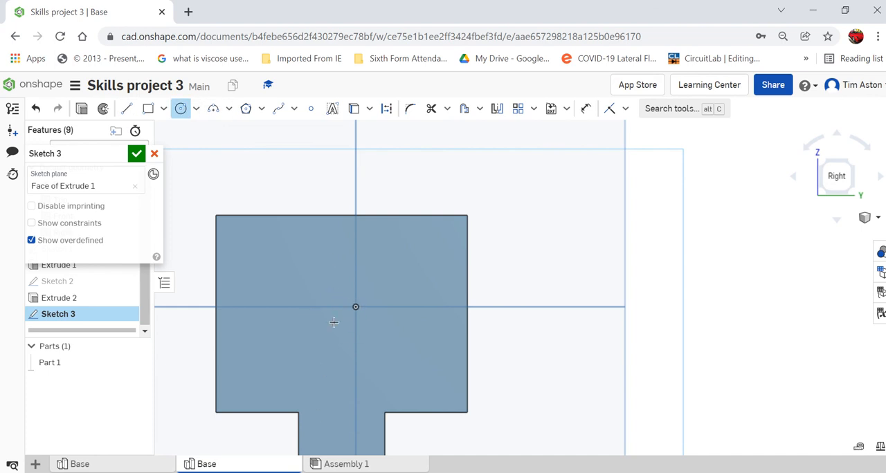
click(341, 215)
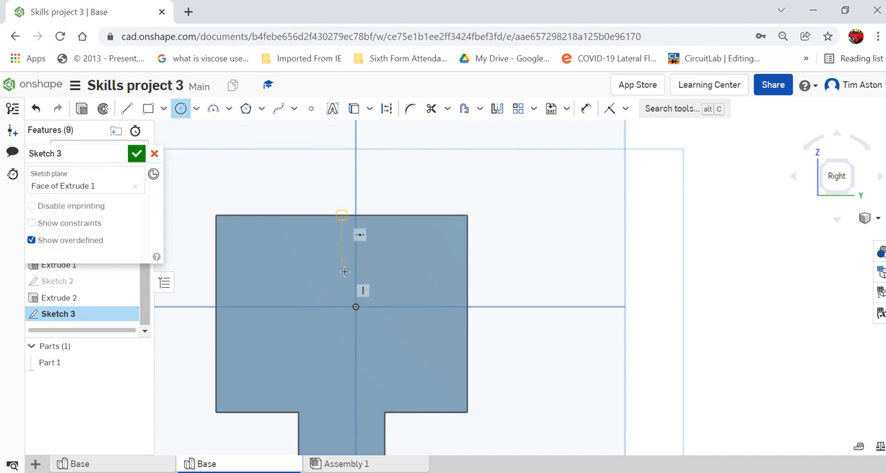
click(341, 271)
click(355, 285)
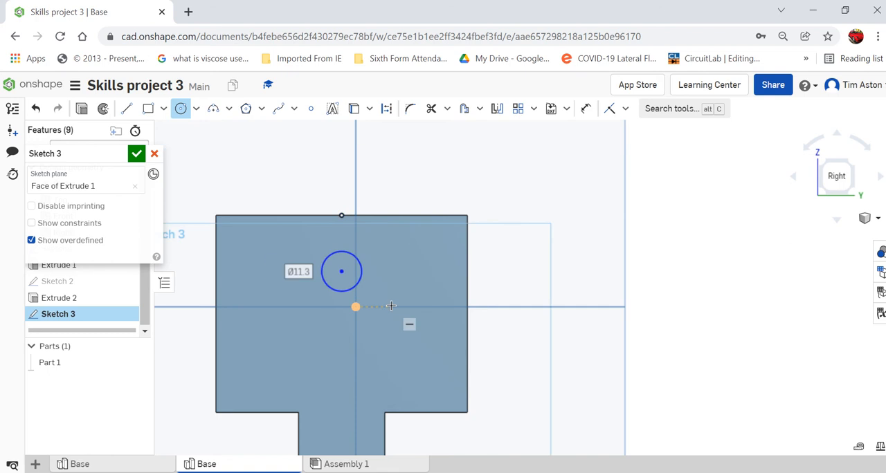
text(4)
key(Return)
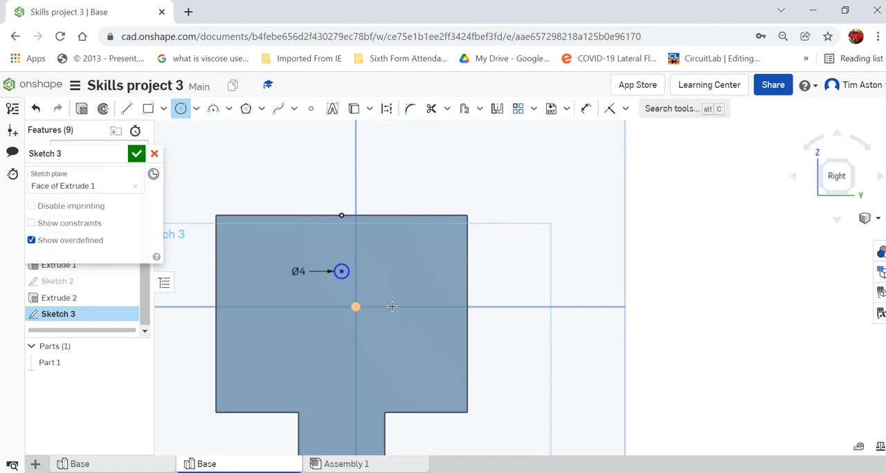
- Dimension the circle's centre 27.5 mm below the block's top edge
click(585, 108)
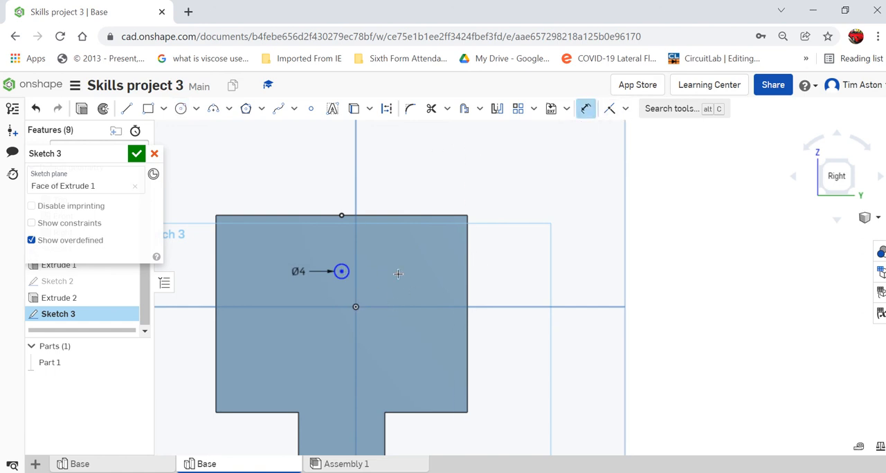
click(469, 215)
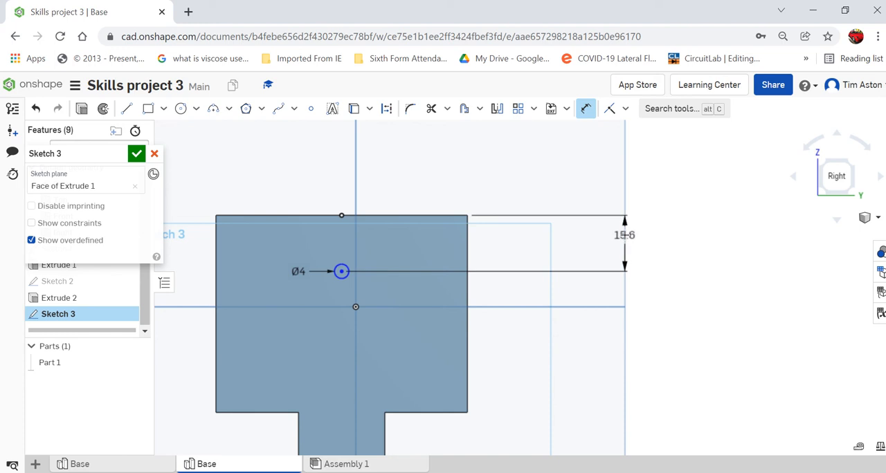
click(625, 234)
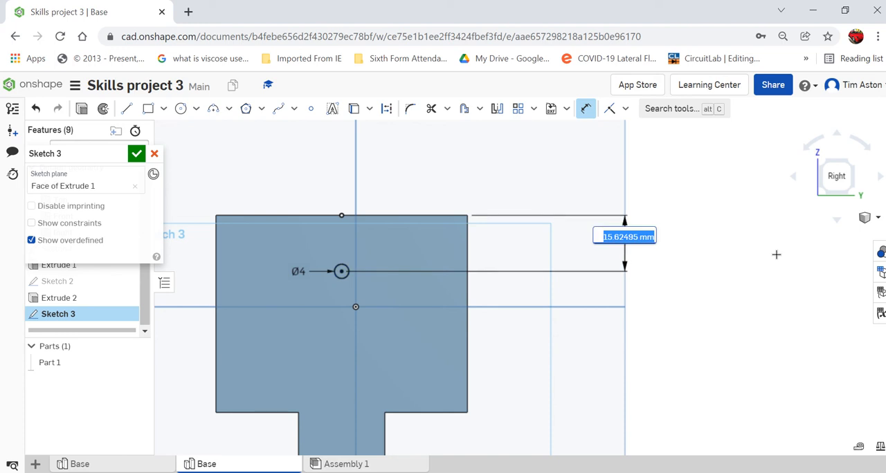
text(27.5)
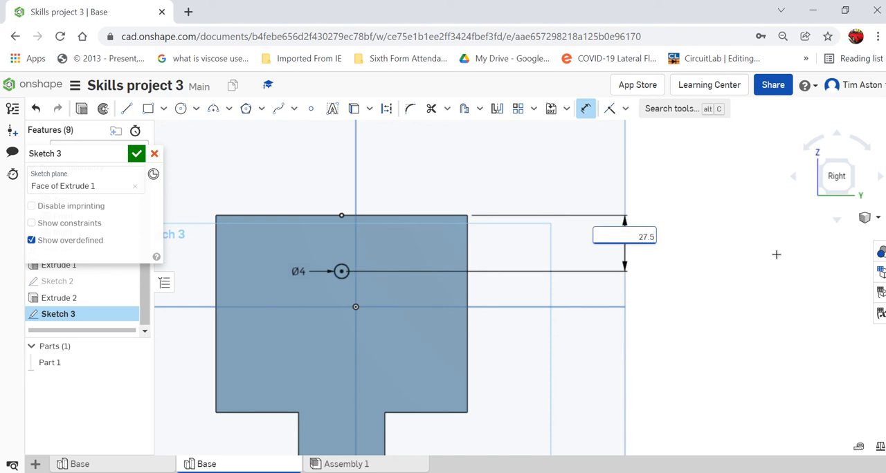
key(Return)
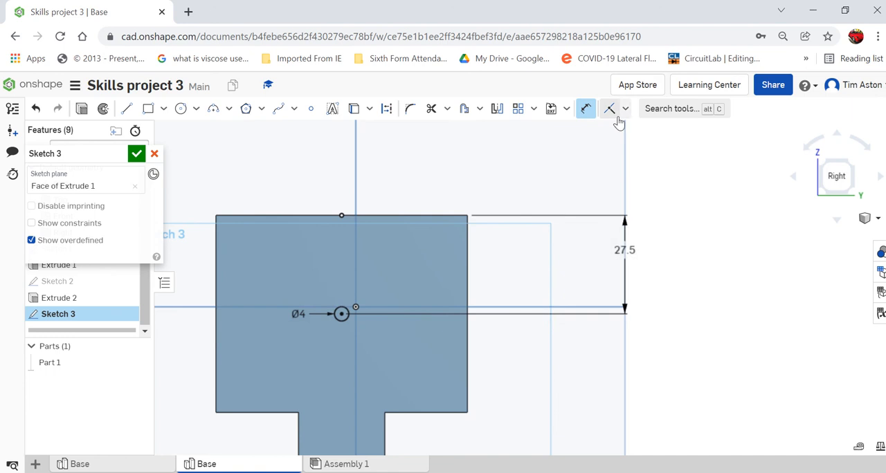
- Dimension the circle's centre horizontally from the face's left edge and finish the sketch
click(586, 109)
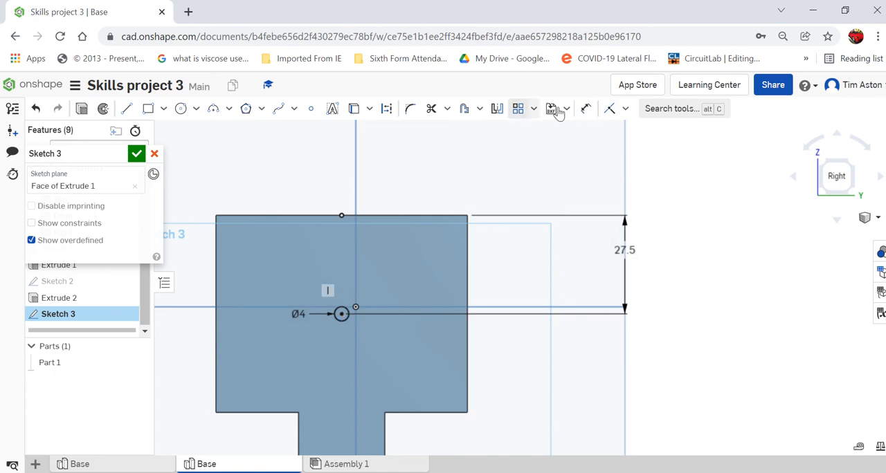
click(586, 108)
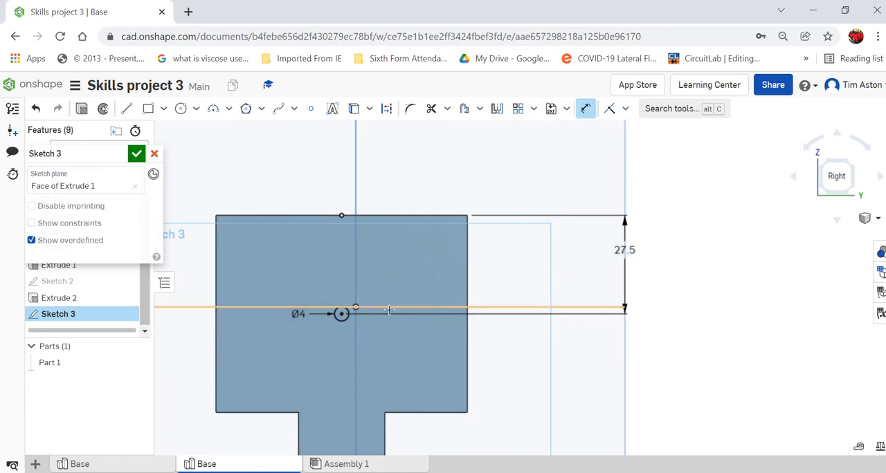
click(344, 316)
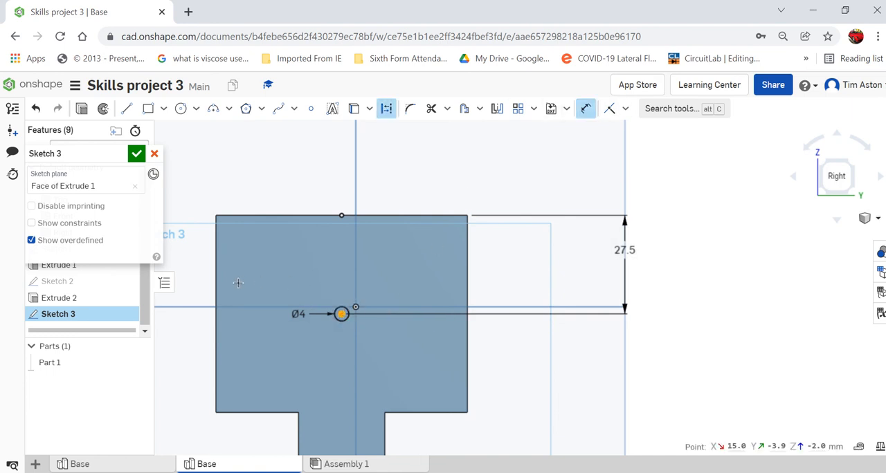
click(216, 285)
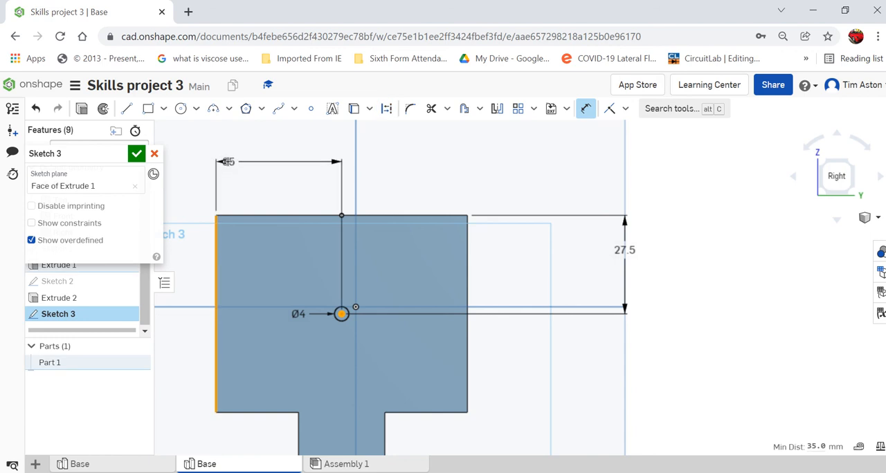
click(253, 183)
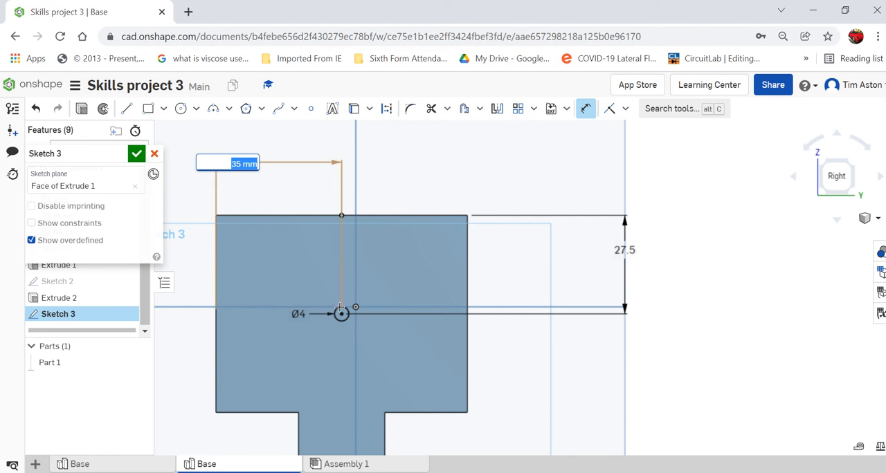
click(137, 159)
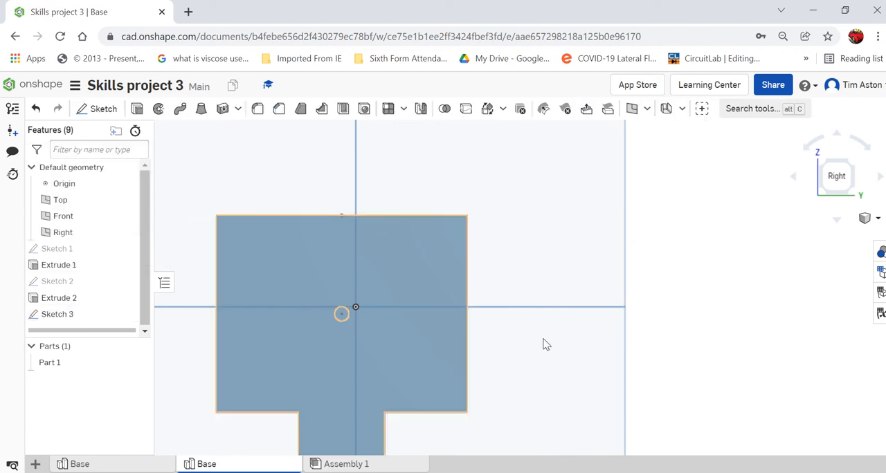
- Create a custom countersink through hole at the circle's centre, with 4 mm hole diameter, 6 mm countersink diameter and 90 degree angle
click(876, 220)
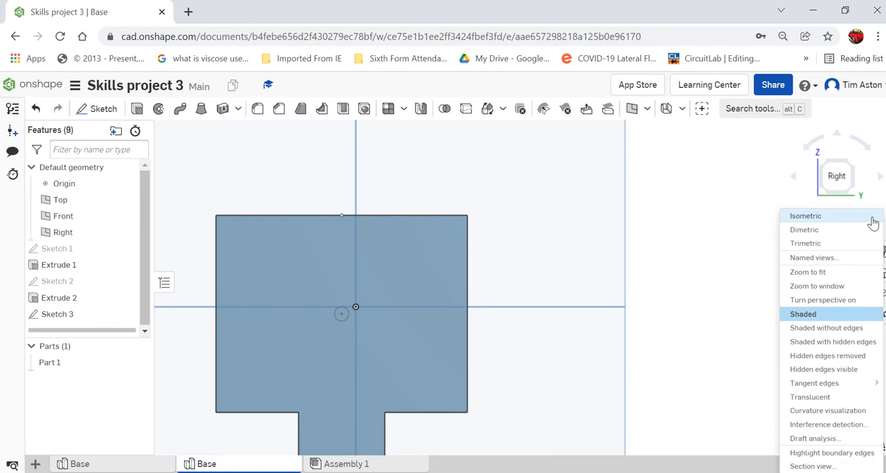
click(865, 159)
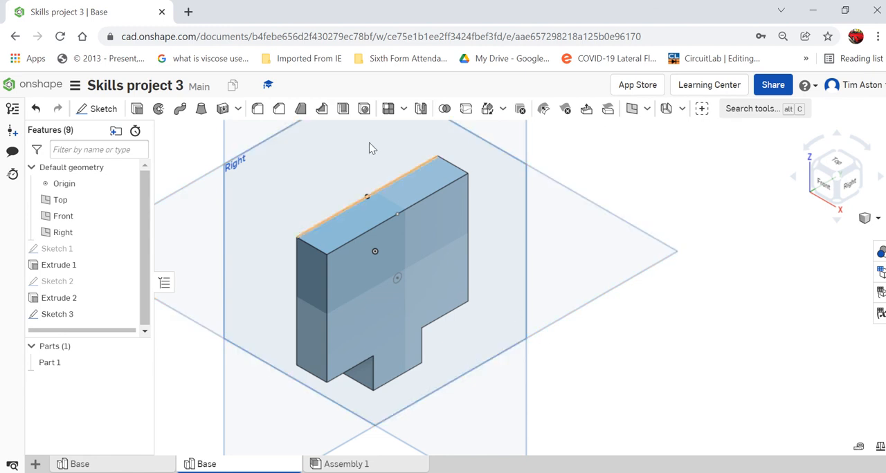
click(363, 112)
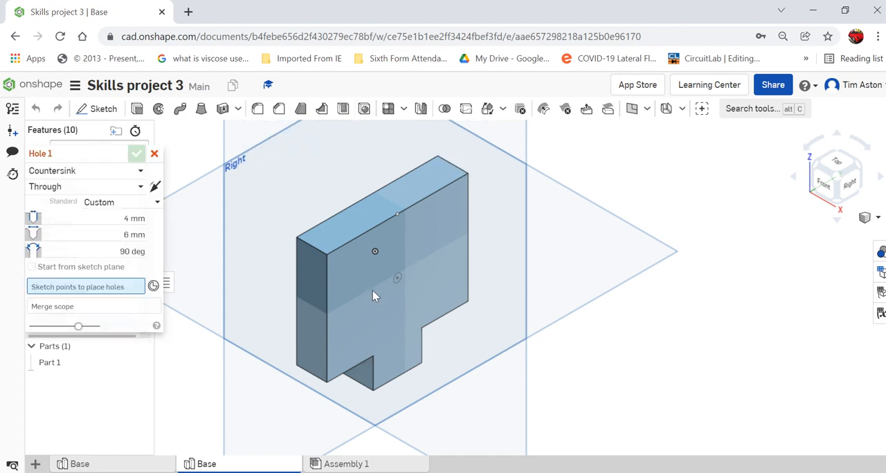
scroll(376, 297, up, 5)
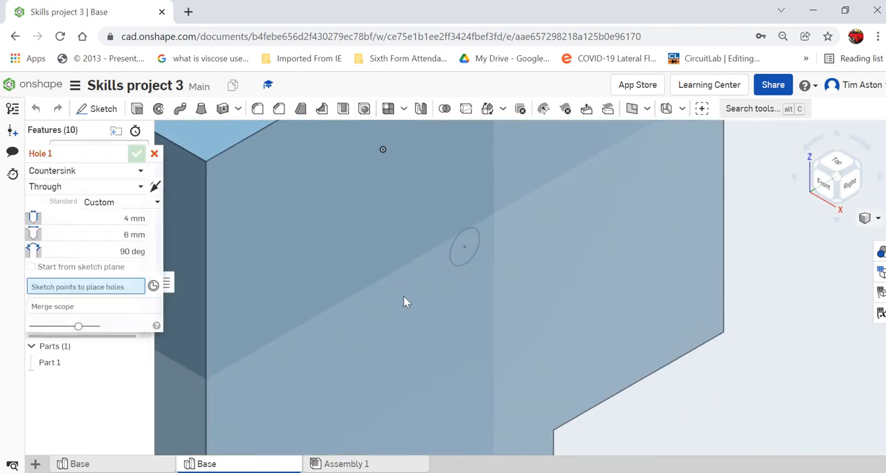
click(465, 249)
scroll(474, 297, down, 5)
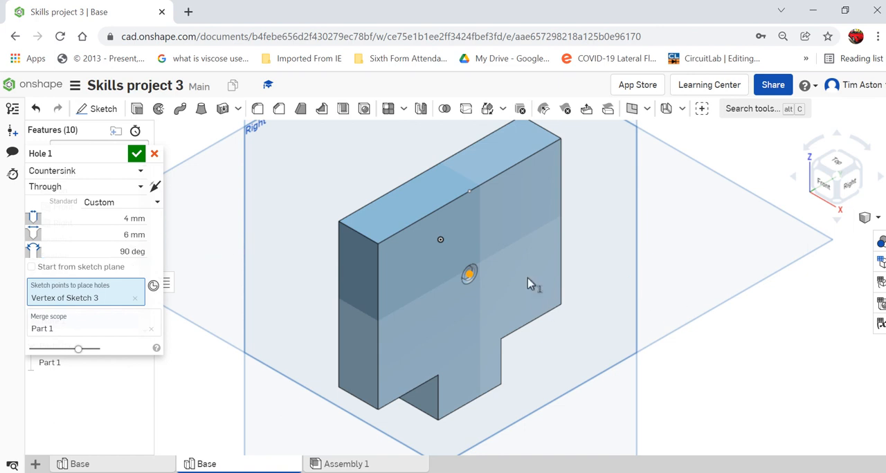
click(138, 155)
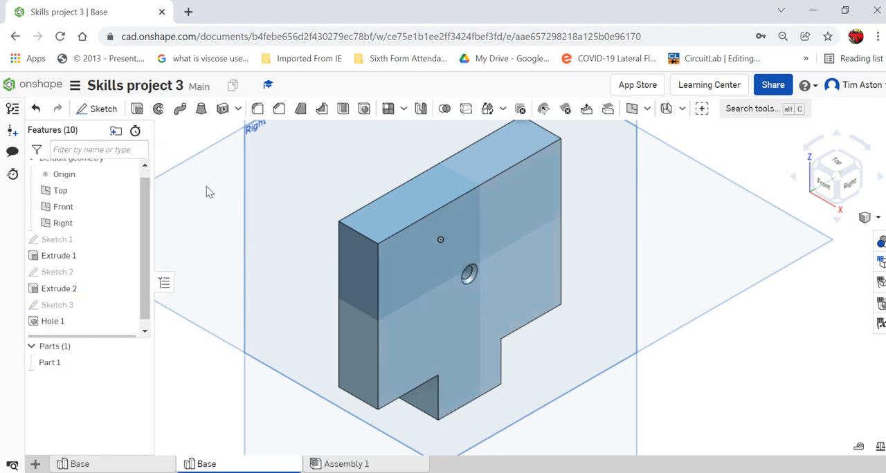
scroll(782, 381, up, 2)
scroll(745, 334, down, 3)
scroll(748, 335, down, 2)
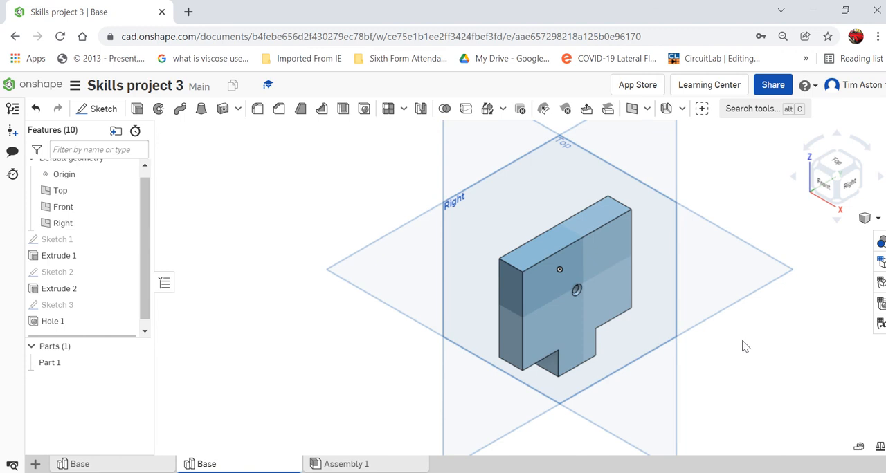
scroll(743, 344, up, 1)
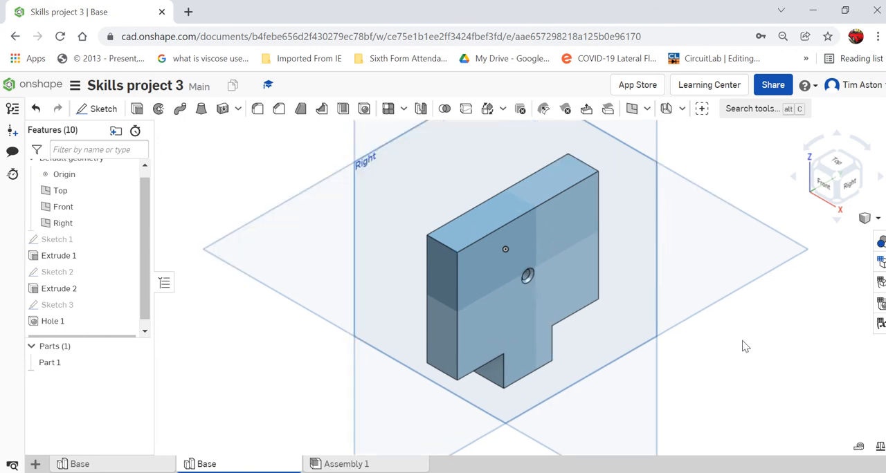
mouse_move(346, 5)
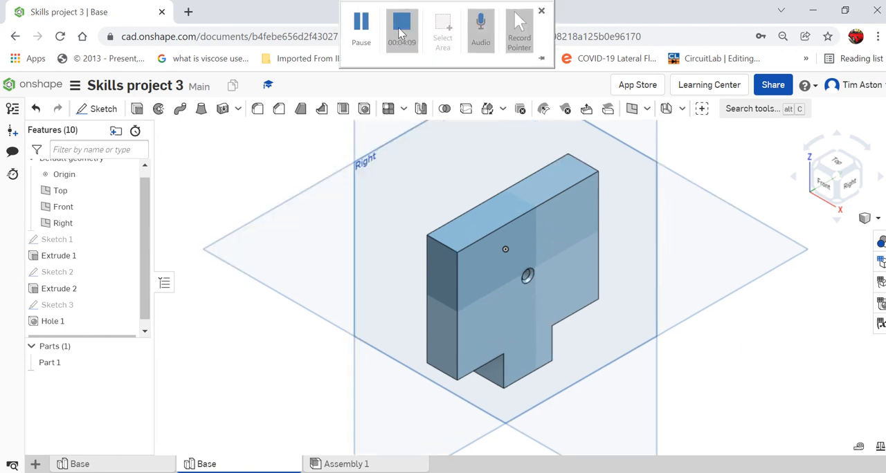